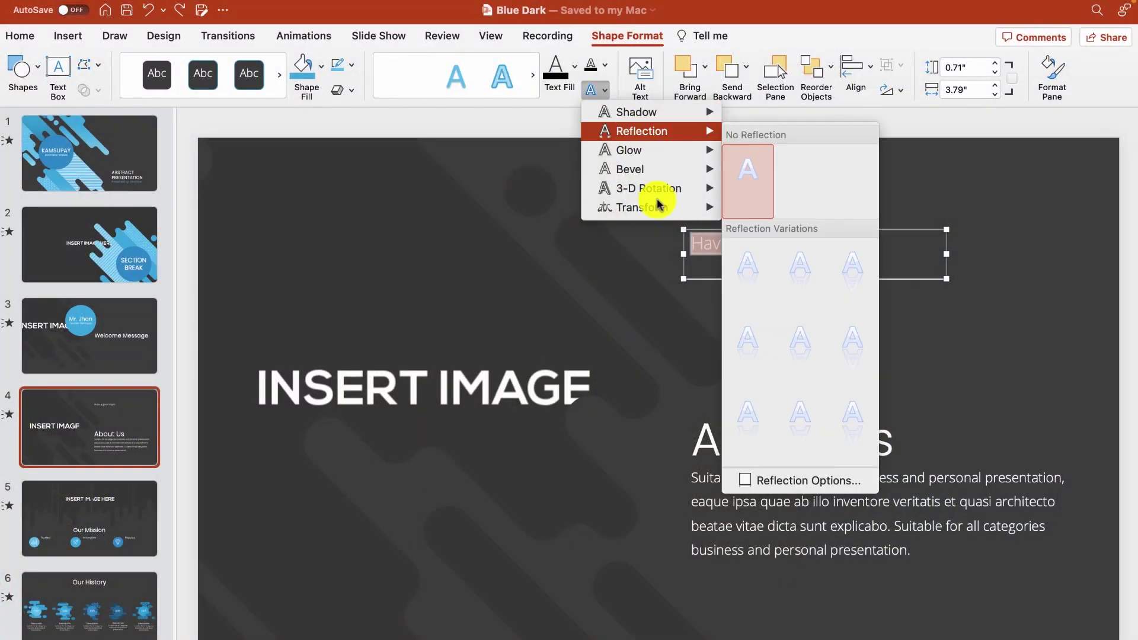
- Bend 'Have a good day!!!' along the Arch Up follow-path style and bring up its edit options
mouse_move(655, 211)
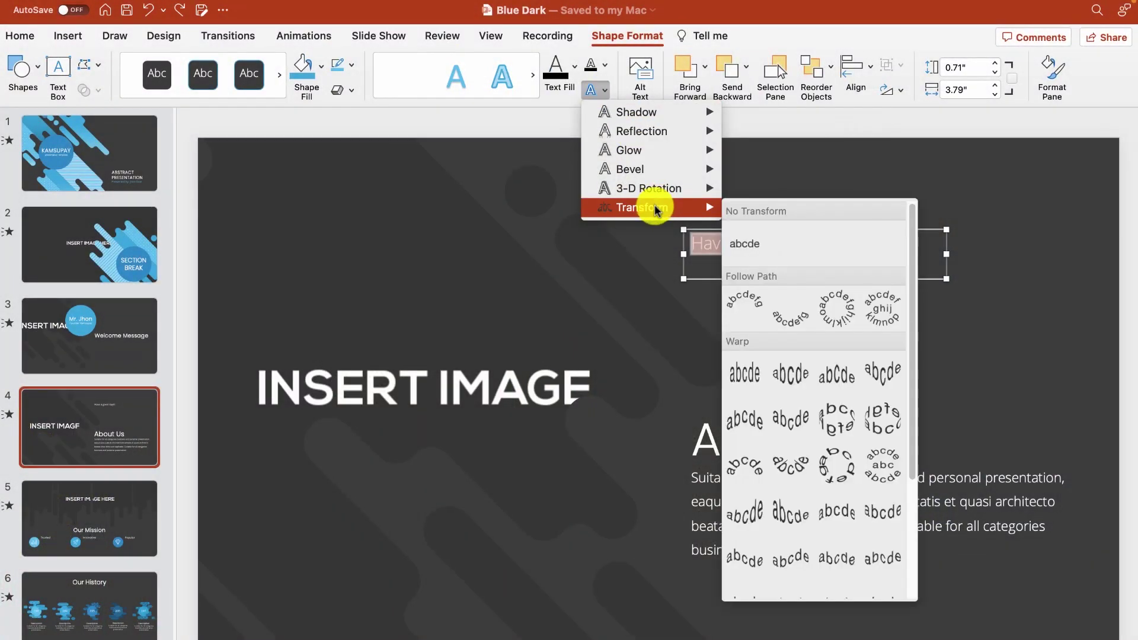
left_click(745, 302)
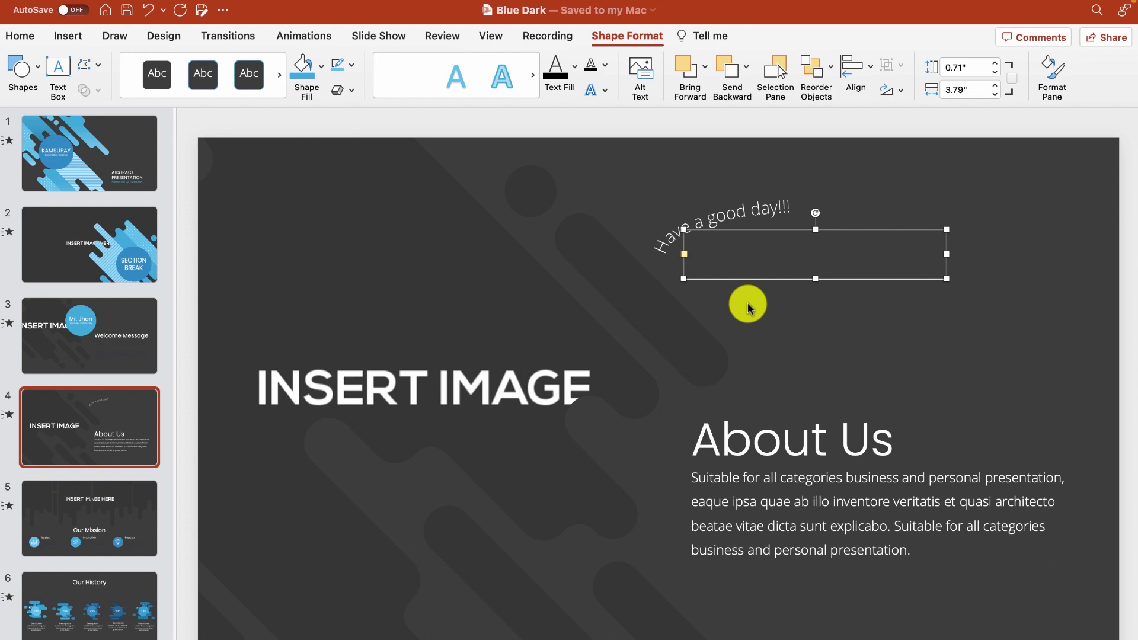
right_click(699, 236)
key("super+c")
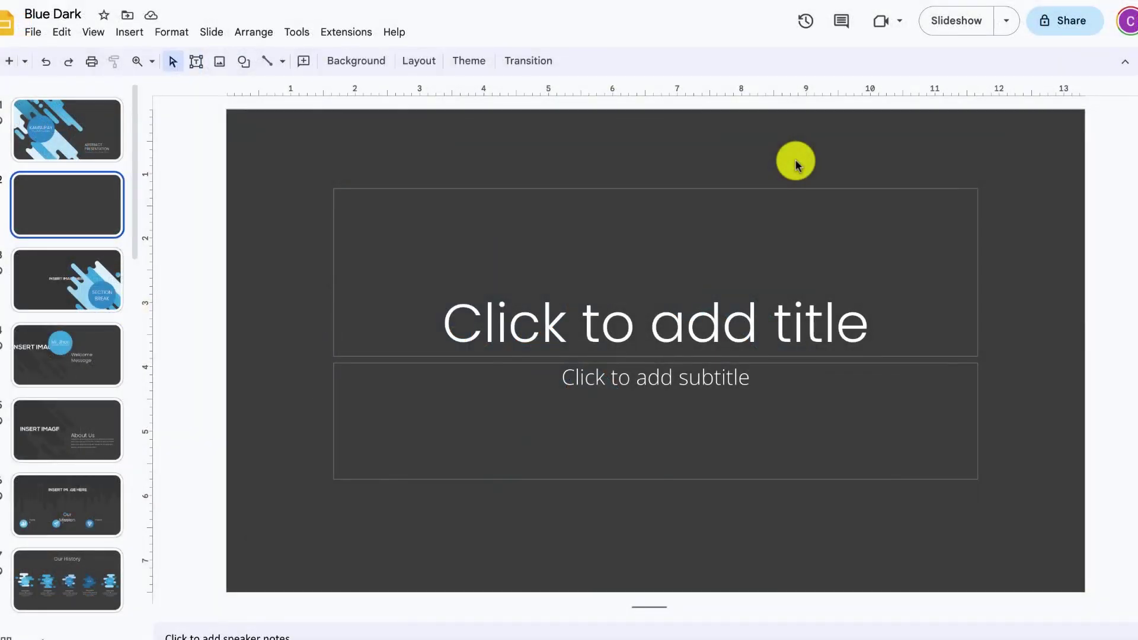
- Move the kitten photo into the top-left of slide 2 and shrink it
right_click(796, 163)
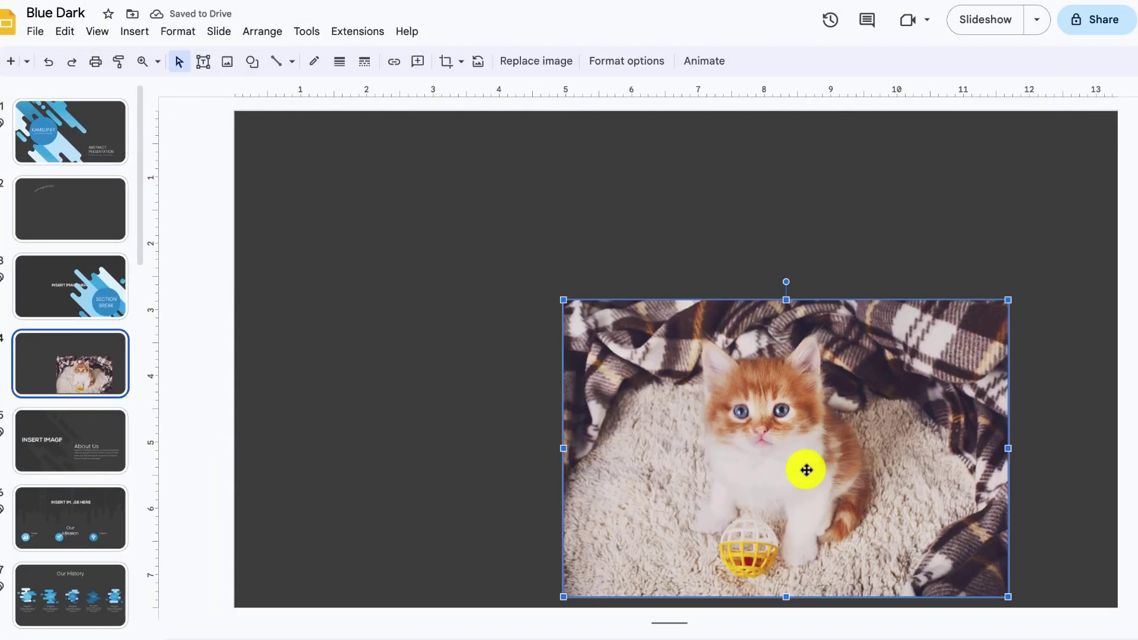
left_click_drag(823, 475, 507, 296)
left_click_drag(691, 415, 644, 386)
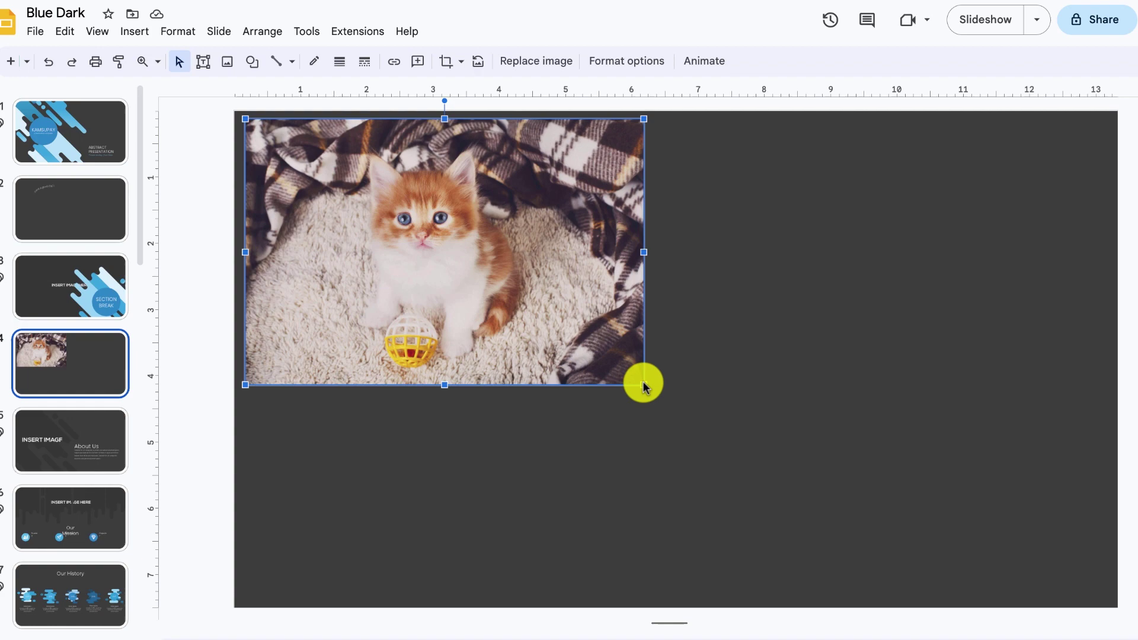
- Paste the lorem-ipsum text box beside the photo and make its text white
key("ctrl+v")
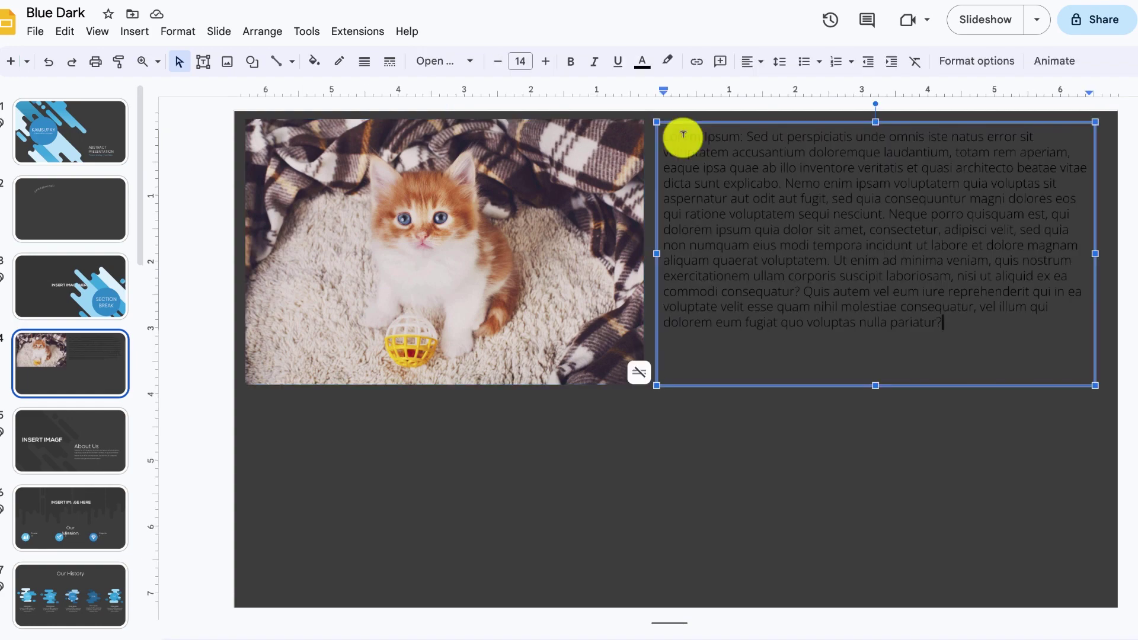
left_click(683, 134)
left_click(941, 322, "shift")
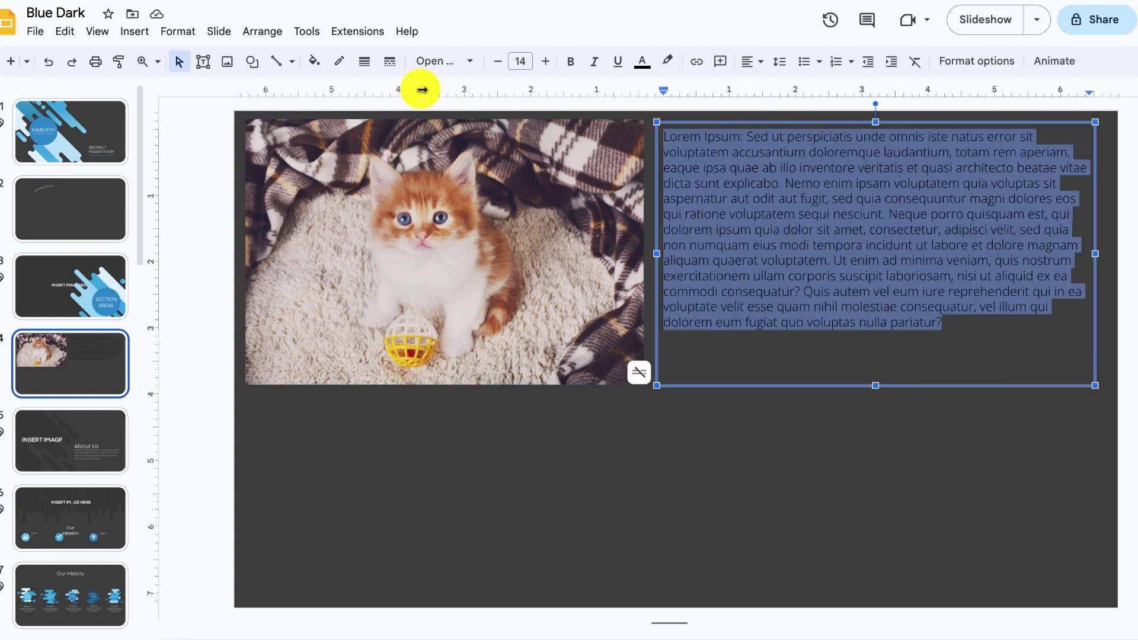
left_click(642, 61)
left_click(784, 229)
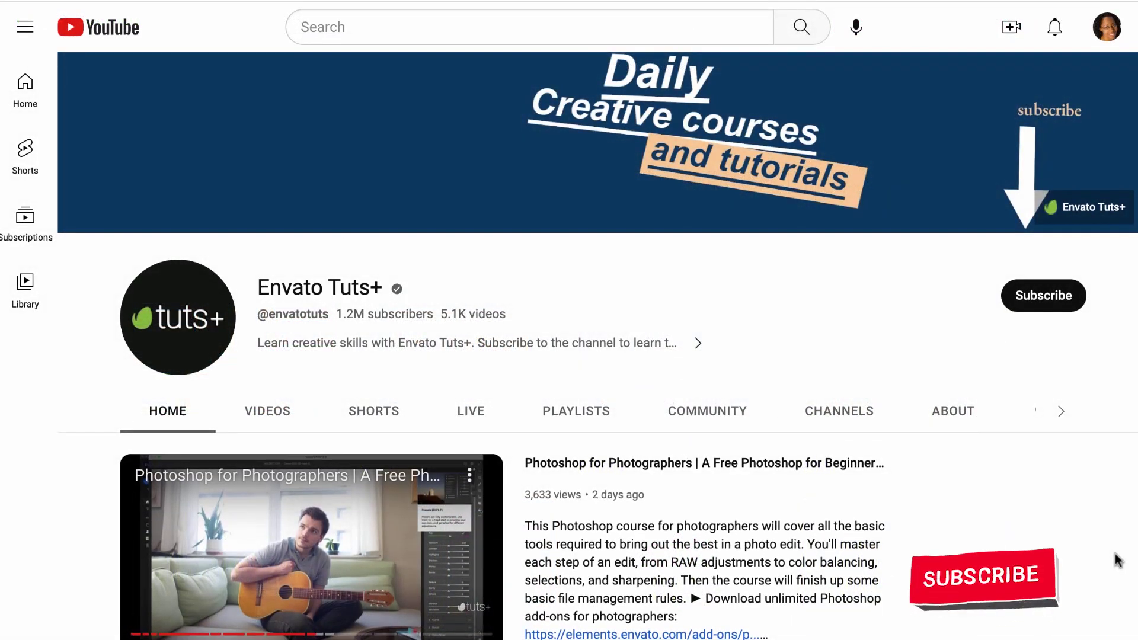
scroll(1117, 561, "down", 2)
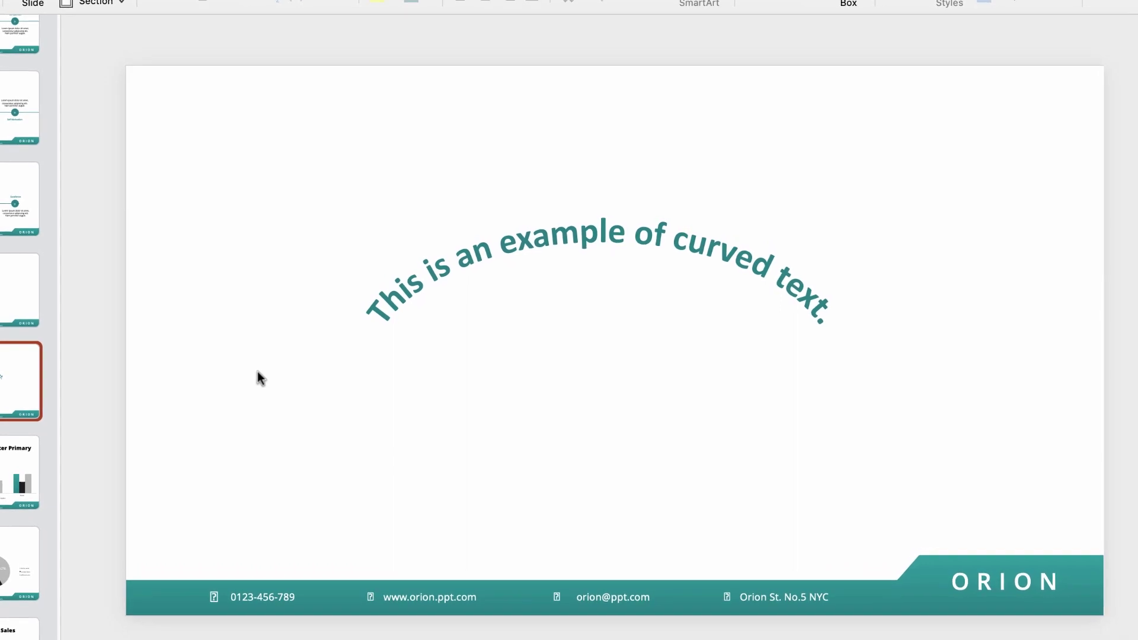
- Select the curved example WordArt, highlight 'This is ', then deselect it
left_click(387, 311)
left_click_drag(378, 314, 833, 291)
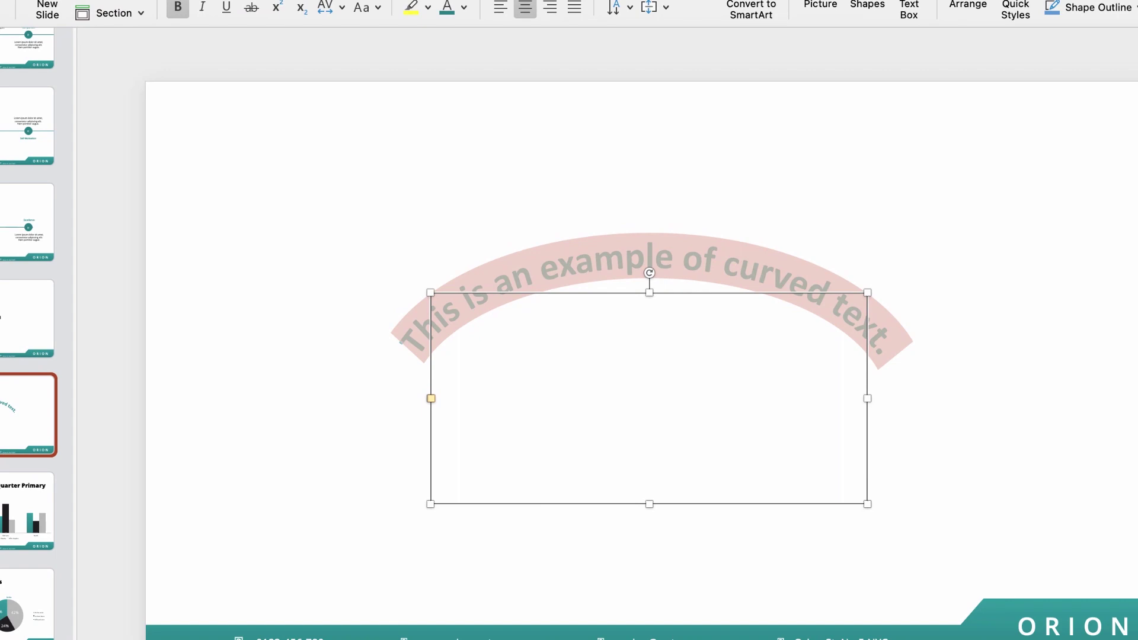
key("Escape")
key("Escape")
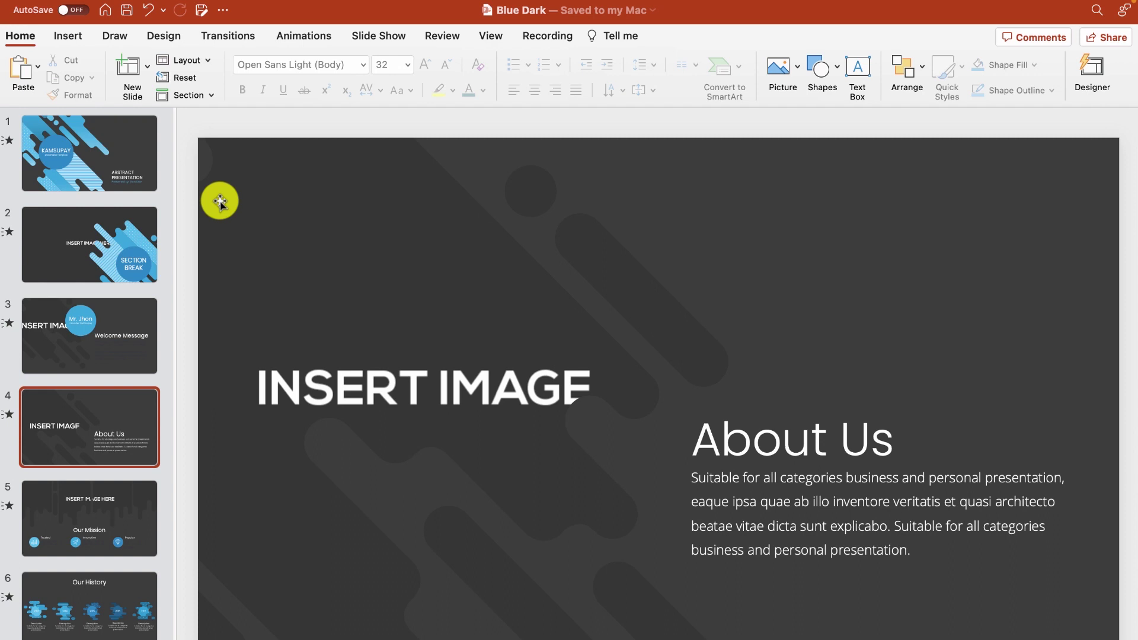
- Draw a text box above 'About Us' on slide 4 and paste 'Have a good day!!!' into it
left_click(74, 41)
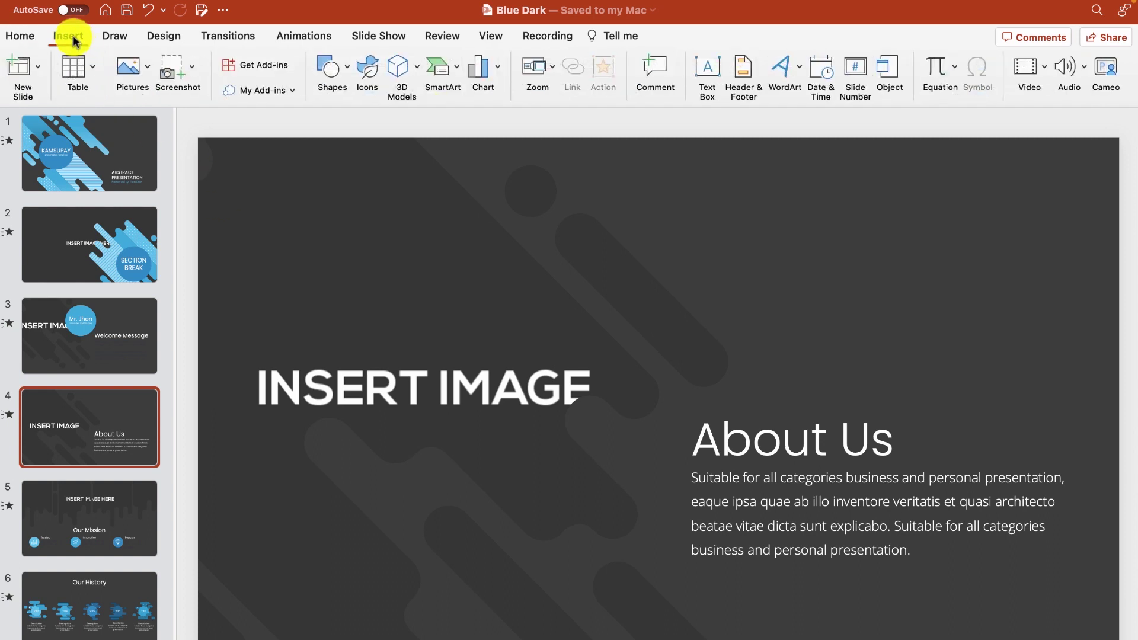
left_click(706, 68)
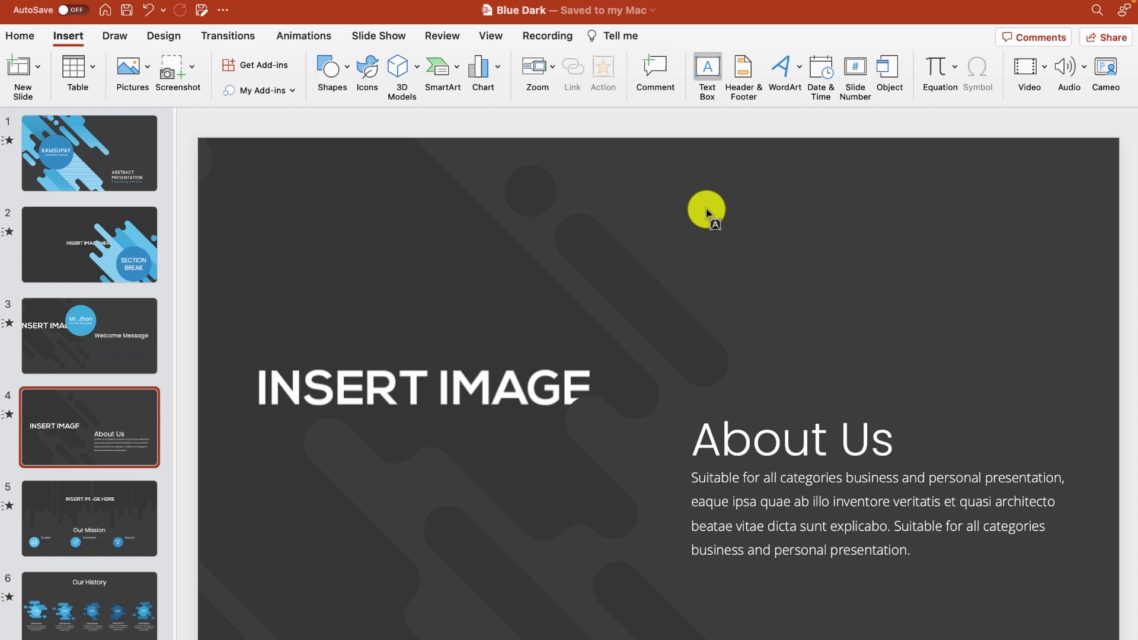
left_click_drag(684, 231, 946, 352)
key("super+v")
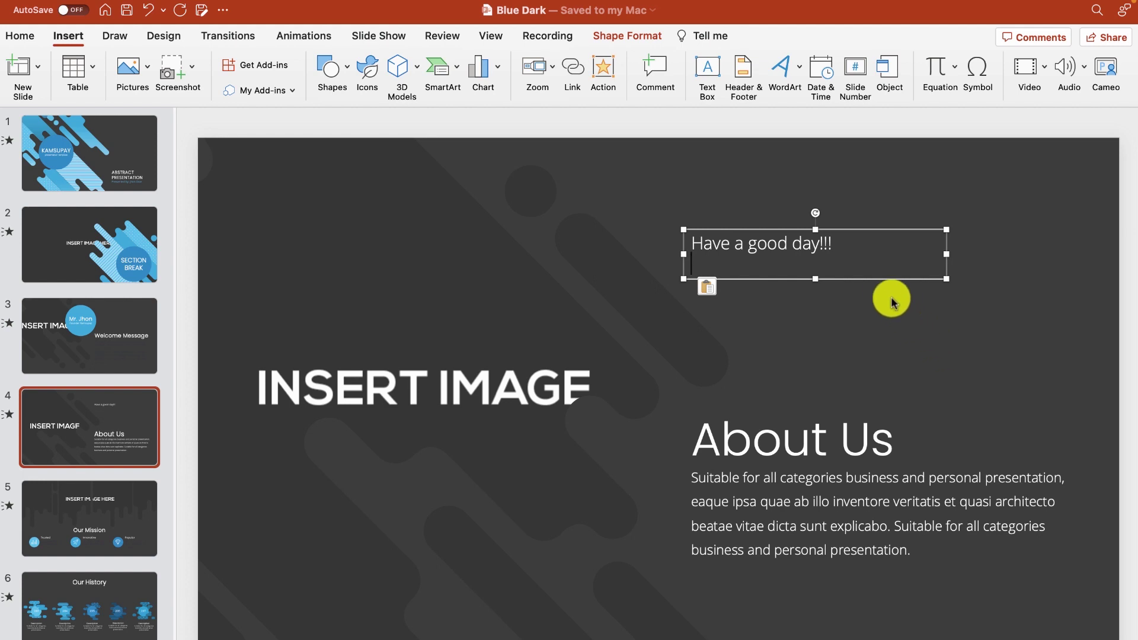
left_click_drag(835, 246, 703, 231)
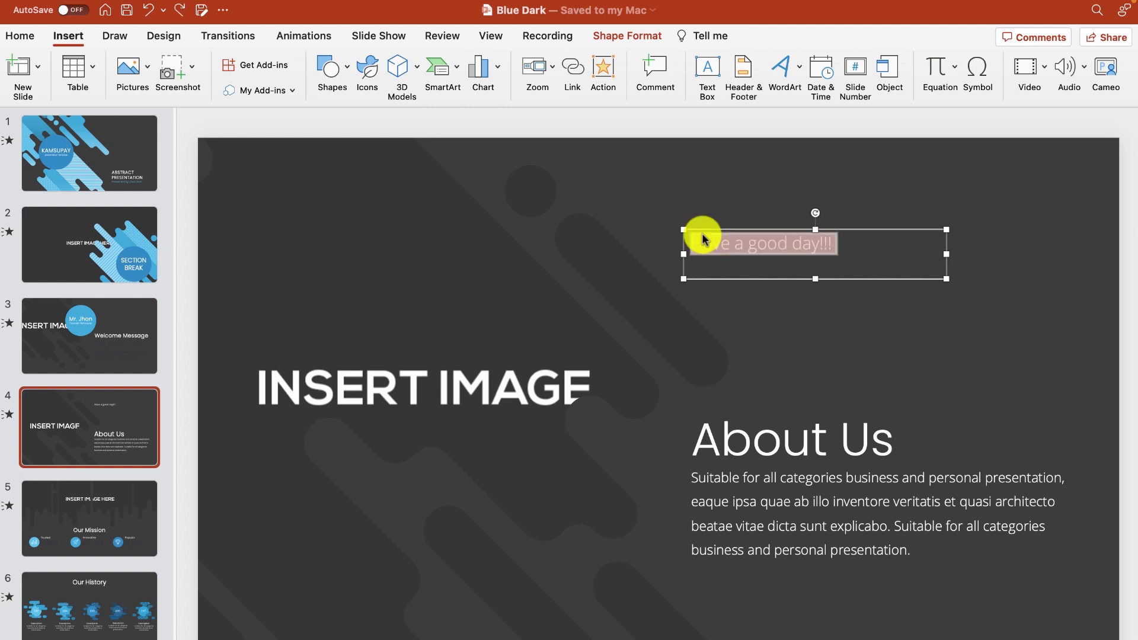
- Apply the Arch Up transform text effect to 'Have a good day!!!'
left_click(627, 37)
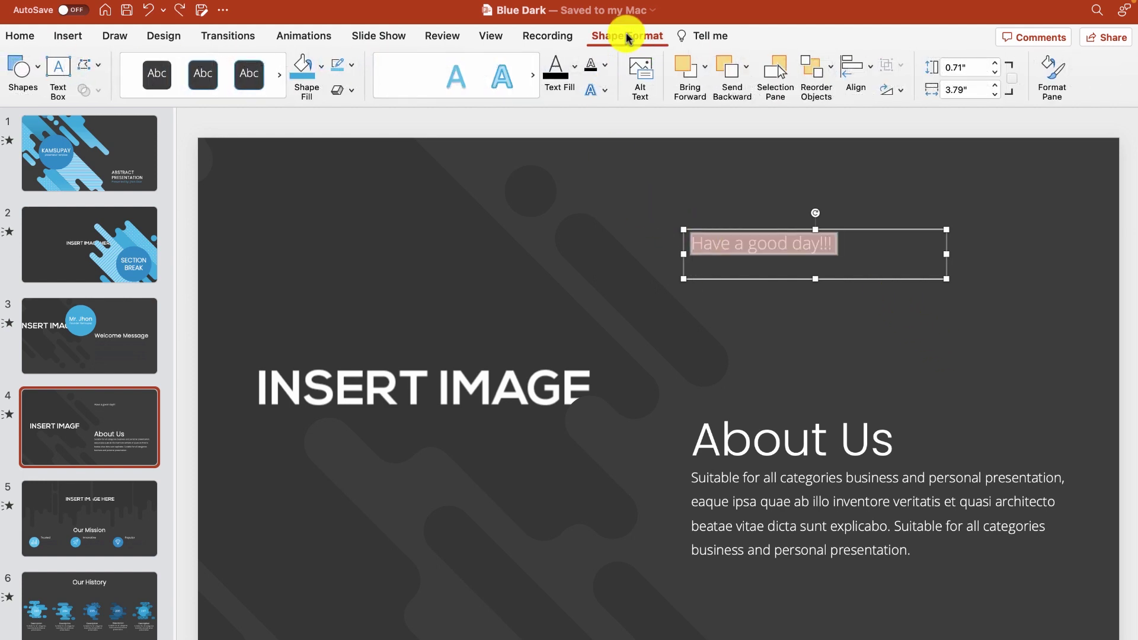
left_click(604, 92)
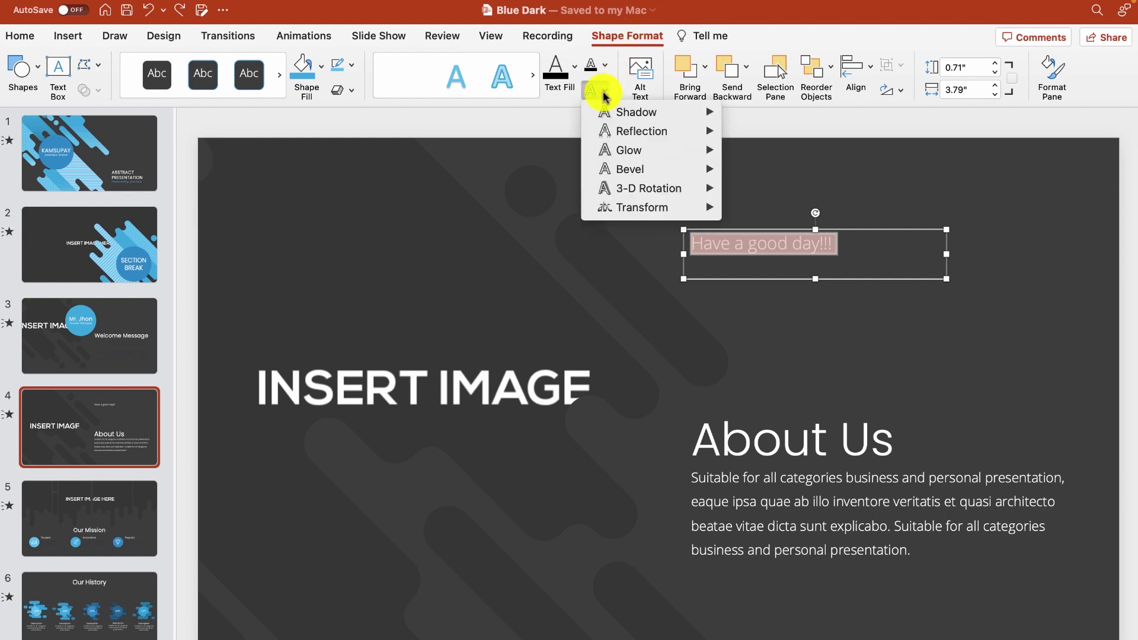
mouse_move(656, 210)
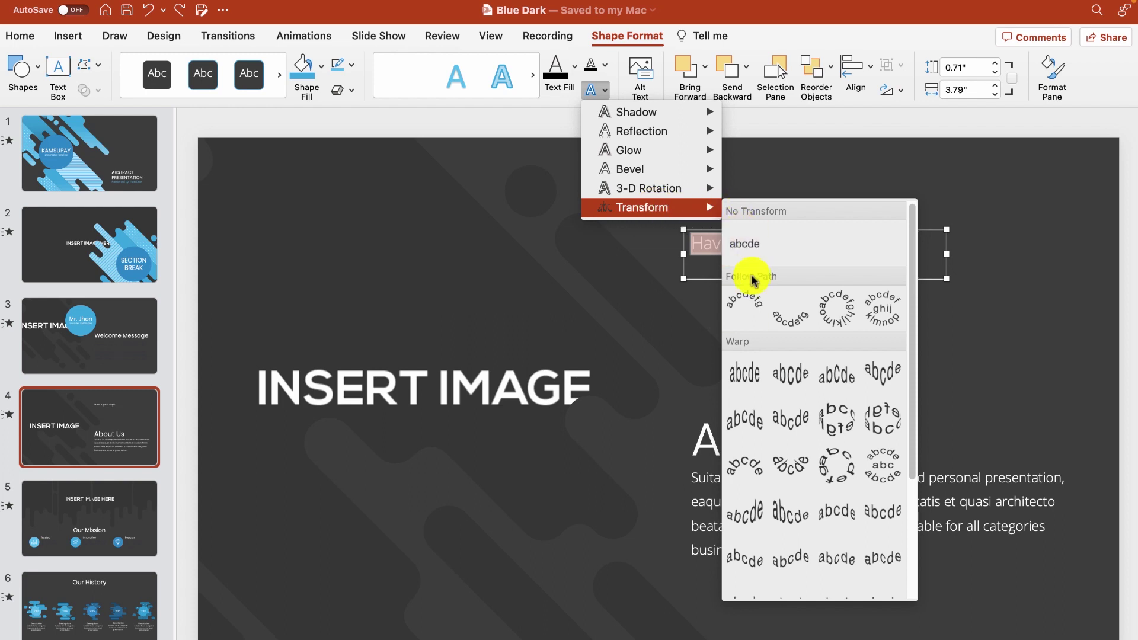
left_click(746, 307)
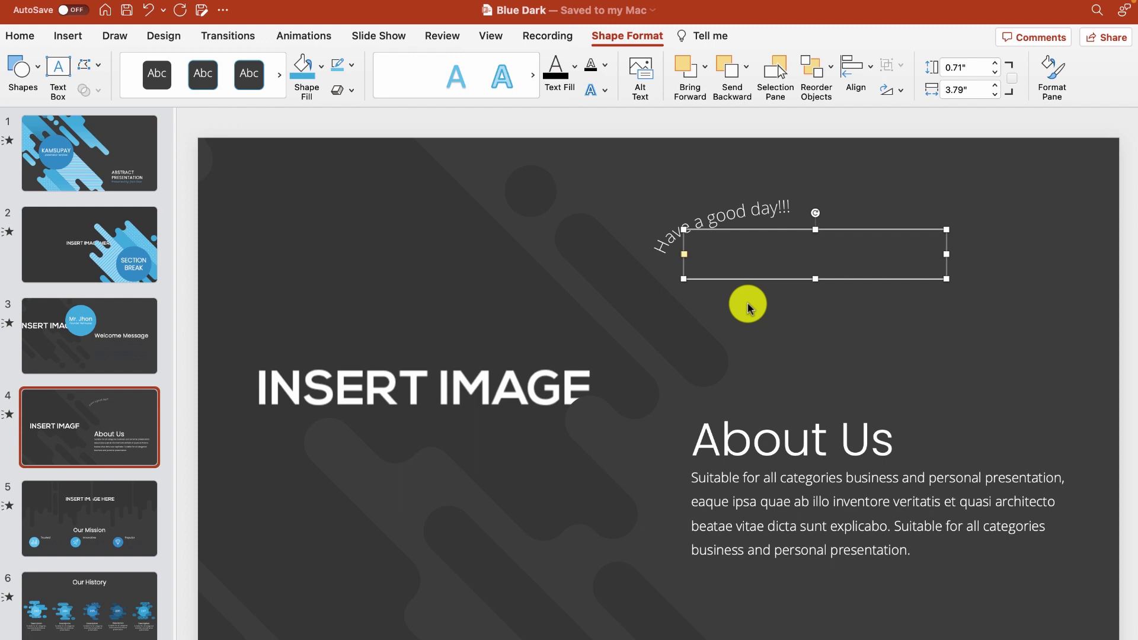
- Select all of the arched text and copy it
triple_click(699, 237)
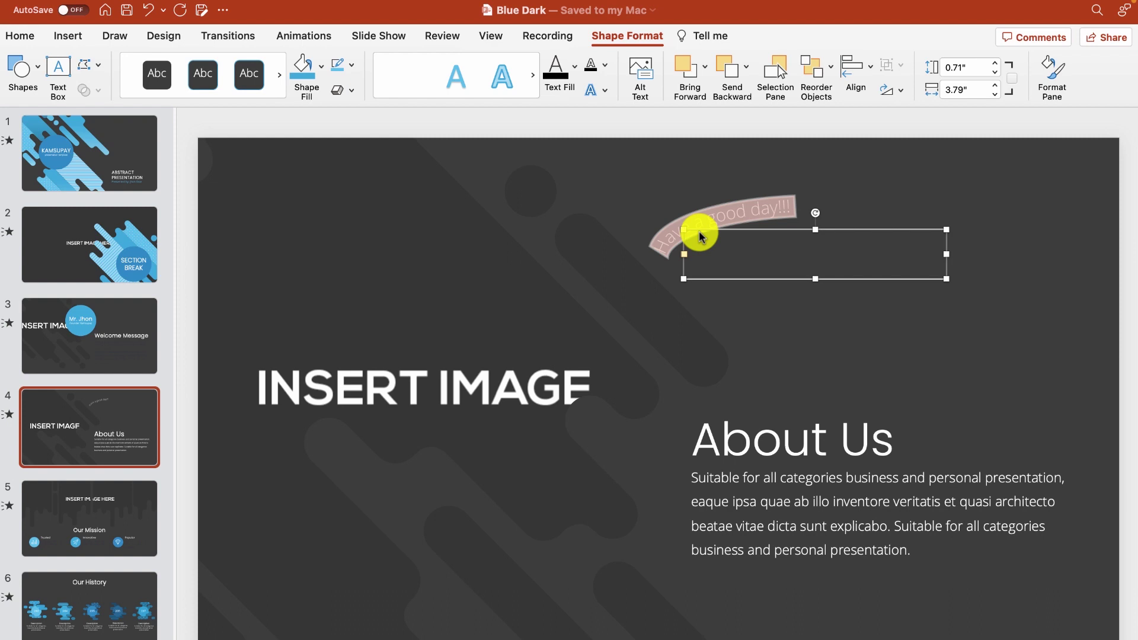
right_click(700, 236)
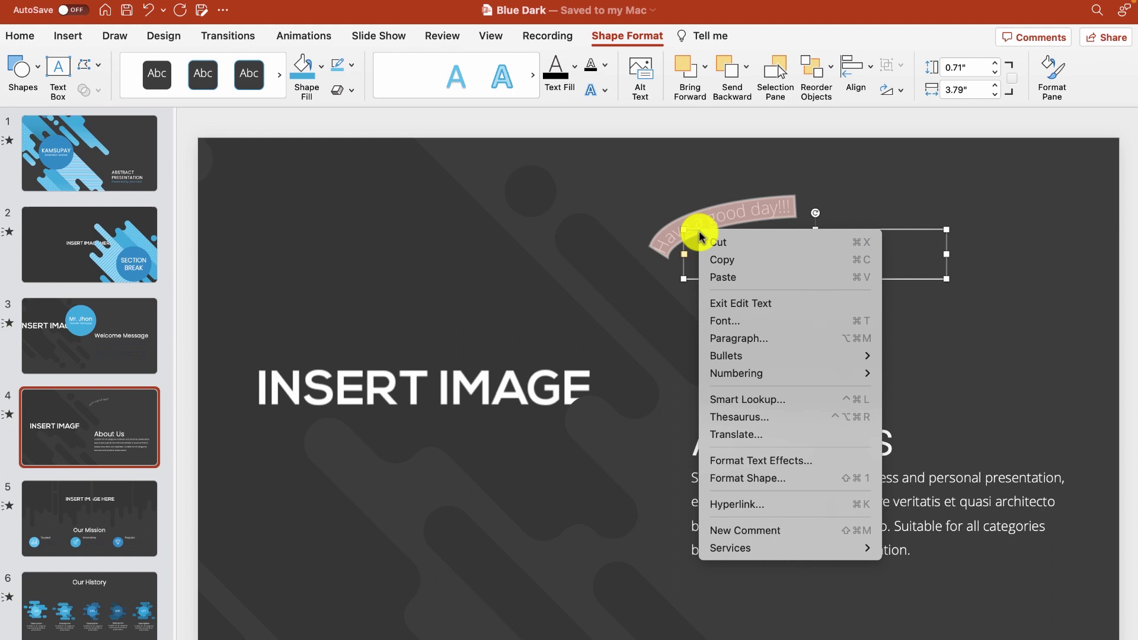
left_click(722, 261)
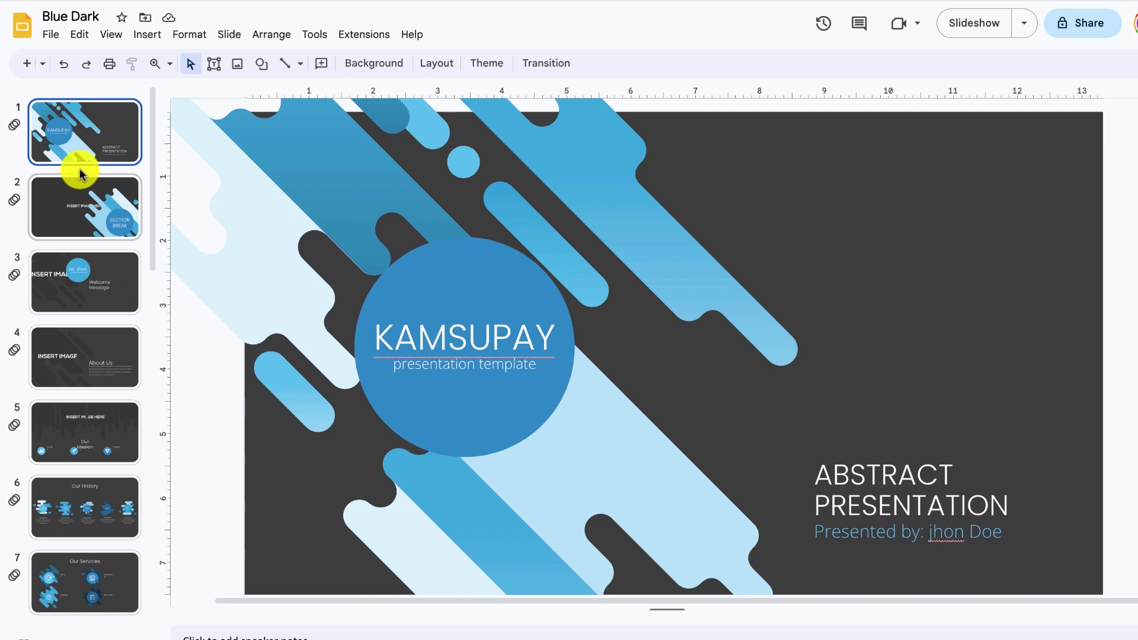
- Add a blank slide after slide 1, paste the arched greeting, and move it near the top
right_click(81, 173)
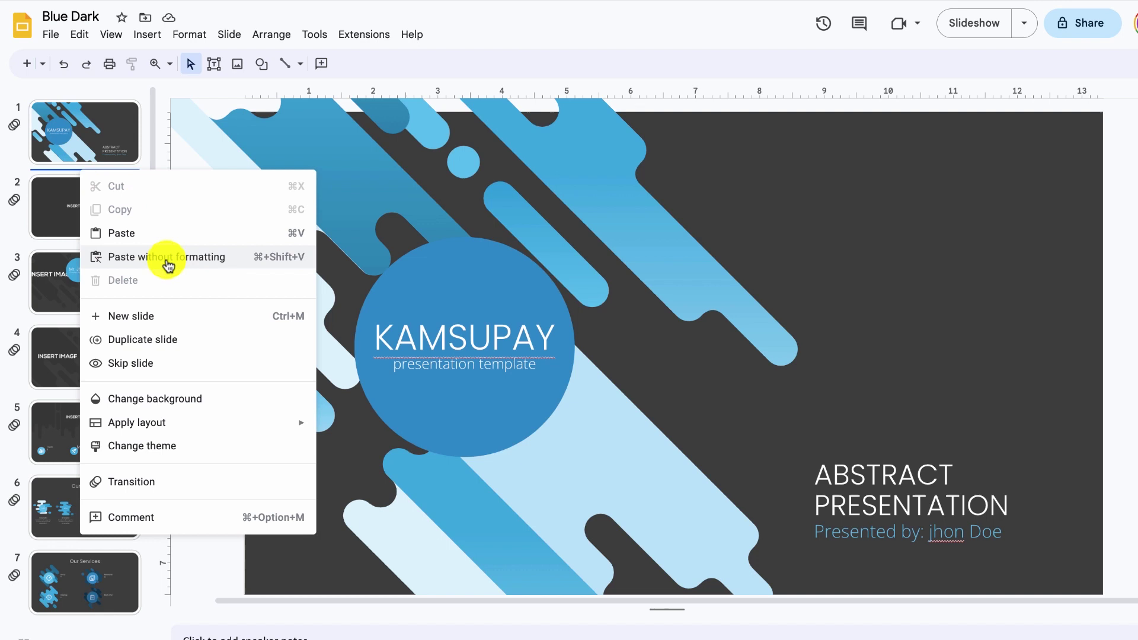
left_click(131, 320)
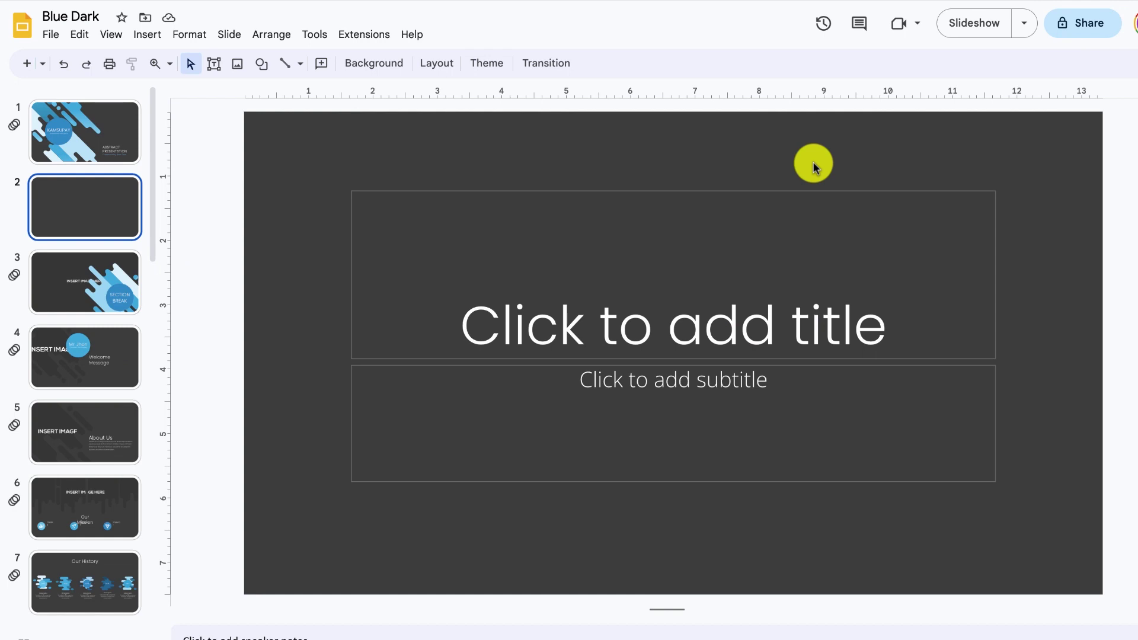
right_click(813, 165)
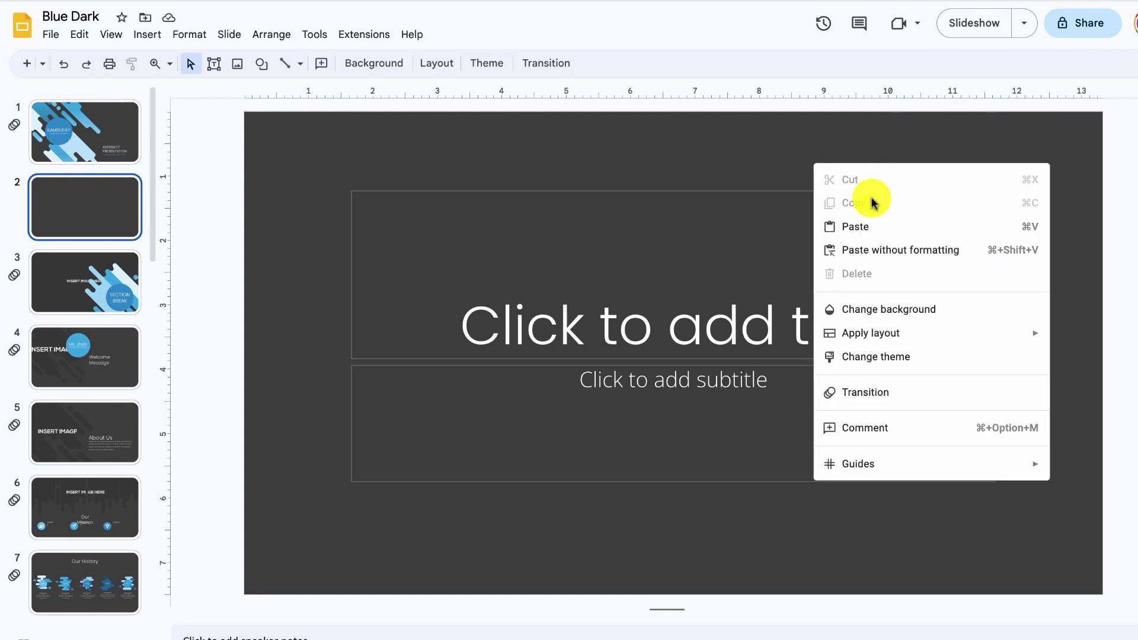
left_click(867, 225)
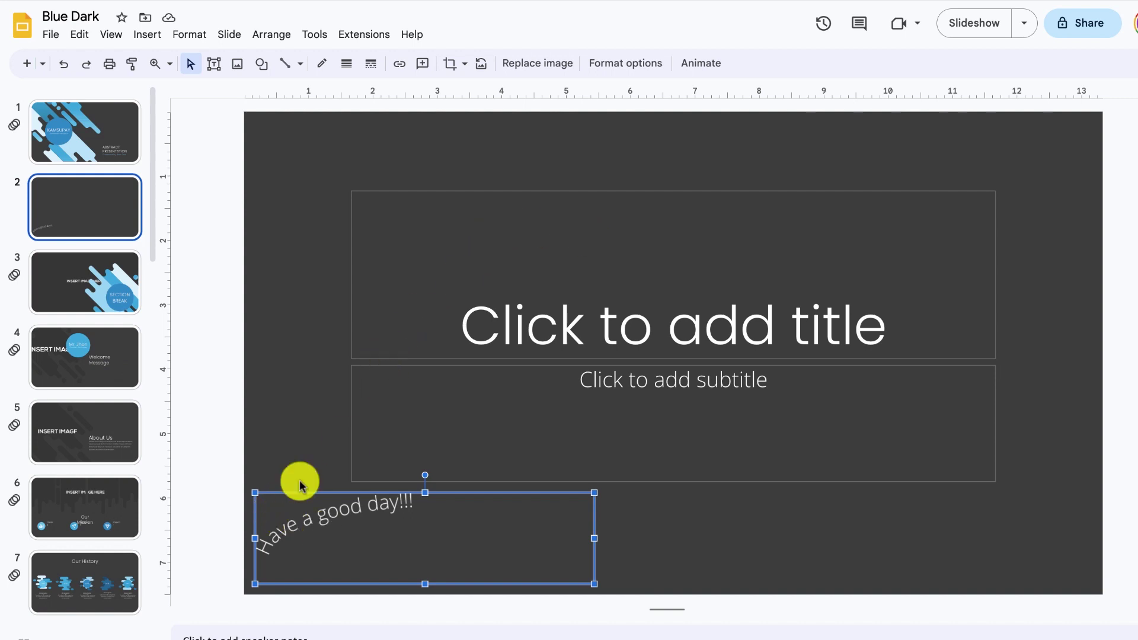
left_click_drag(312, 495, 445, 164)
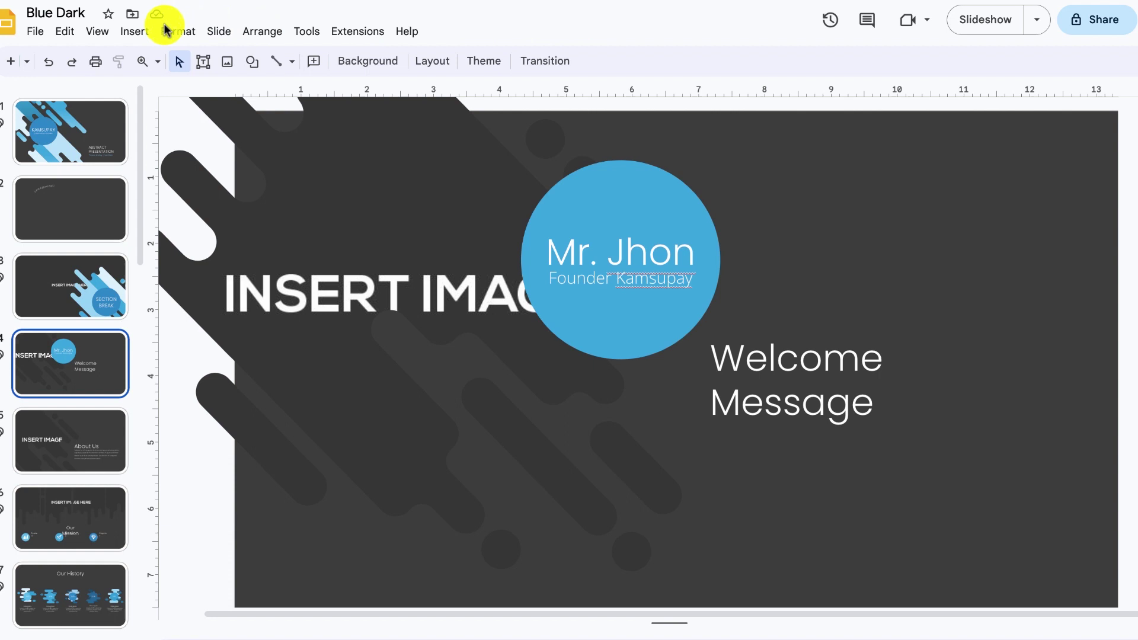
- Delete the Welcome, Mr. Jhon and Founder text, blue circle and background stripe from slide 4
left_click(139, 32)
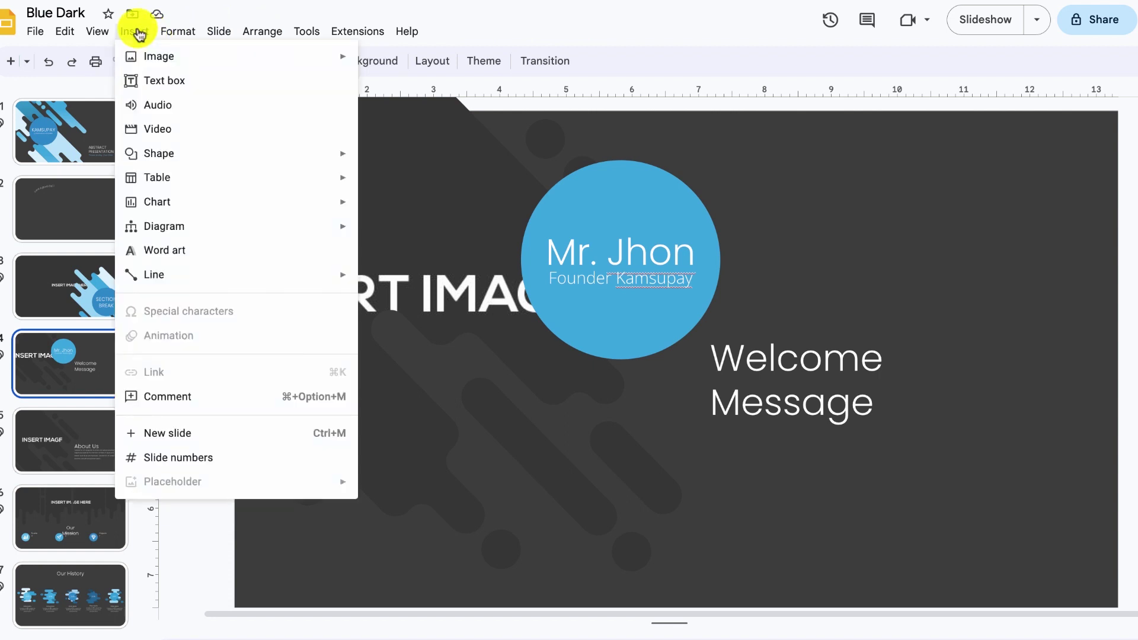
mouse_move(163, 60)
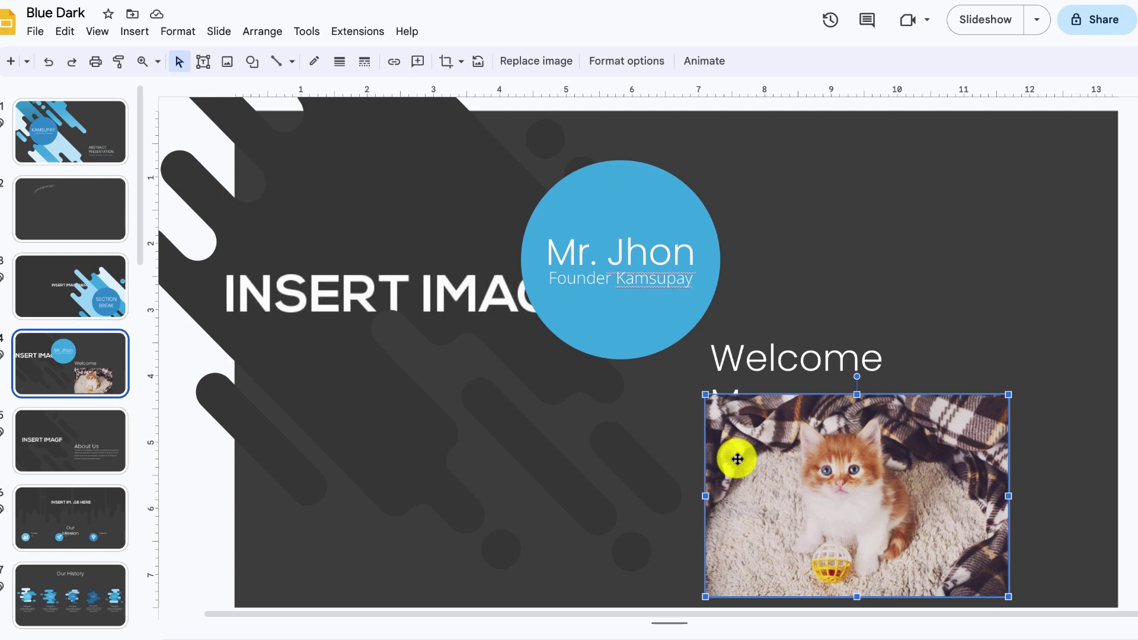
left_click(854, 338)
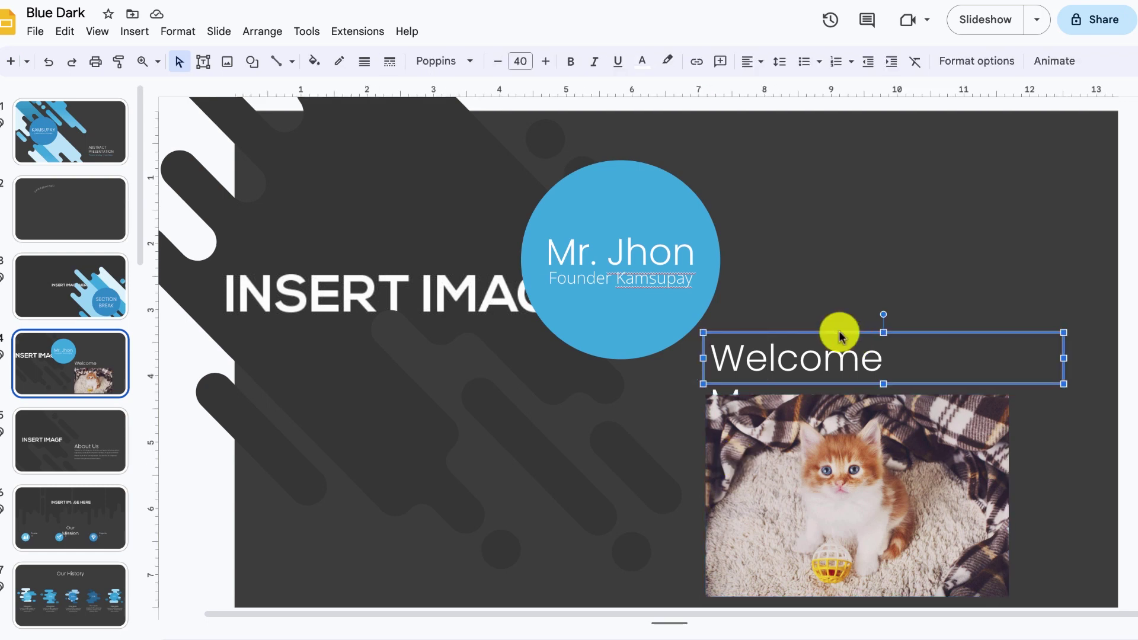
key("Delete")
left_click(623, 226)
key("Delete")
left_click(620, 269)
key("Delete")
left_click(610, 163)
key("Delete")
left_click(483, 284)
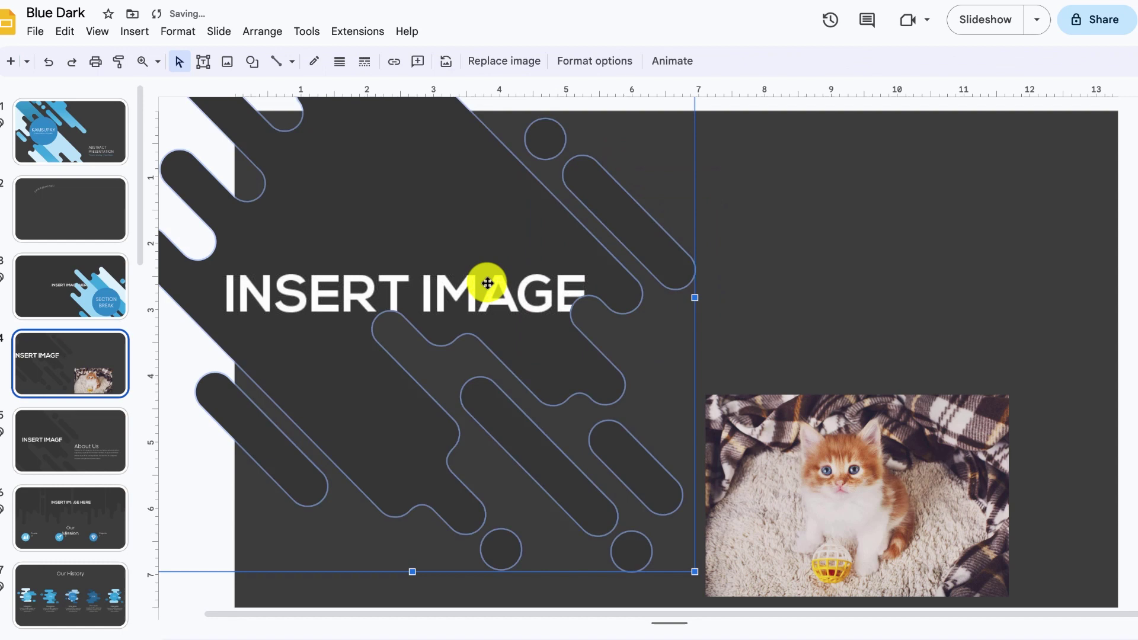
key("Delete")
- Enlarge the kitten photo and move it into the slide's top-left corner
left_click(704, 395)
left_click_drag(705, 394, 563, 300)
left_click_drag(822, 475, 506, 295)
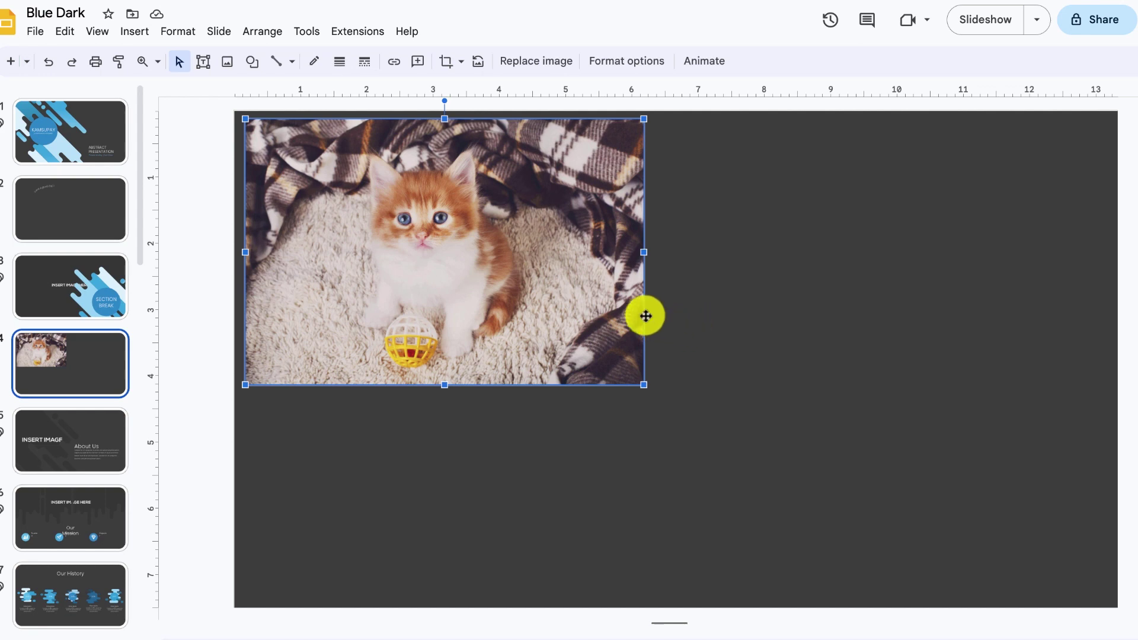
- Draw a text box right of the kitten photo and paste the lorem ipsum paragraph
left_click(203, 62)
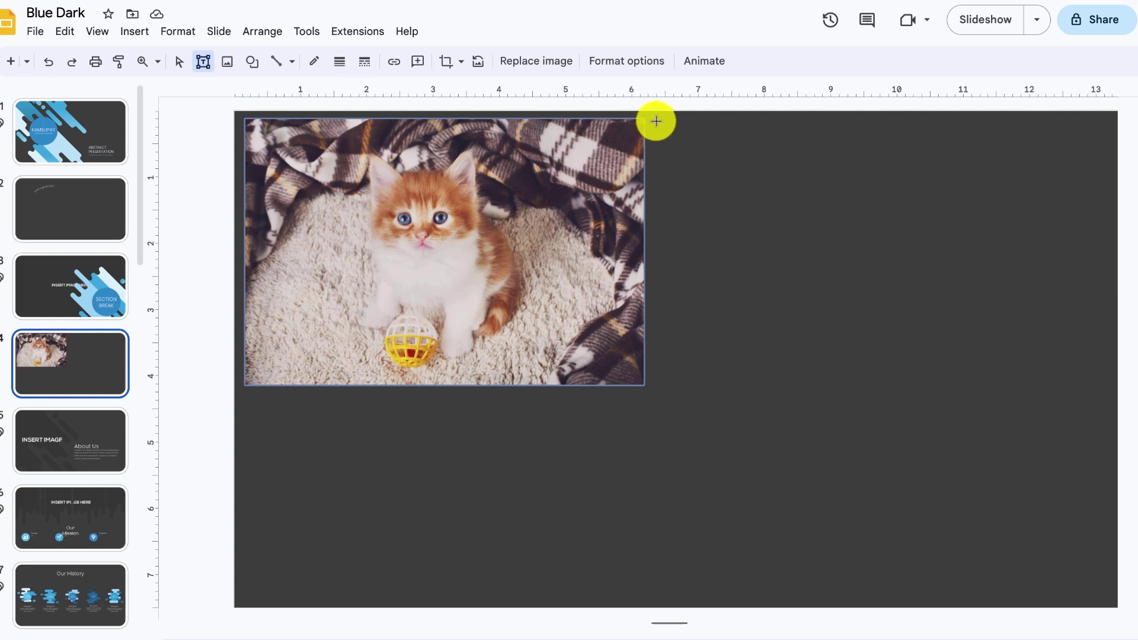
left_click_drag(656, 122, 1094, 386)
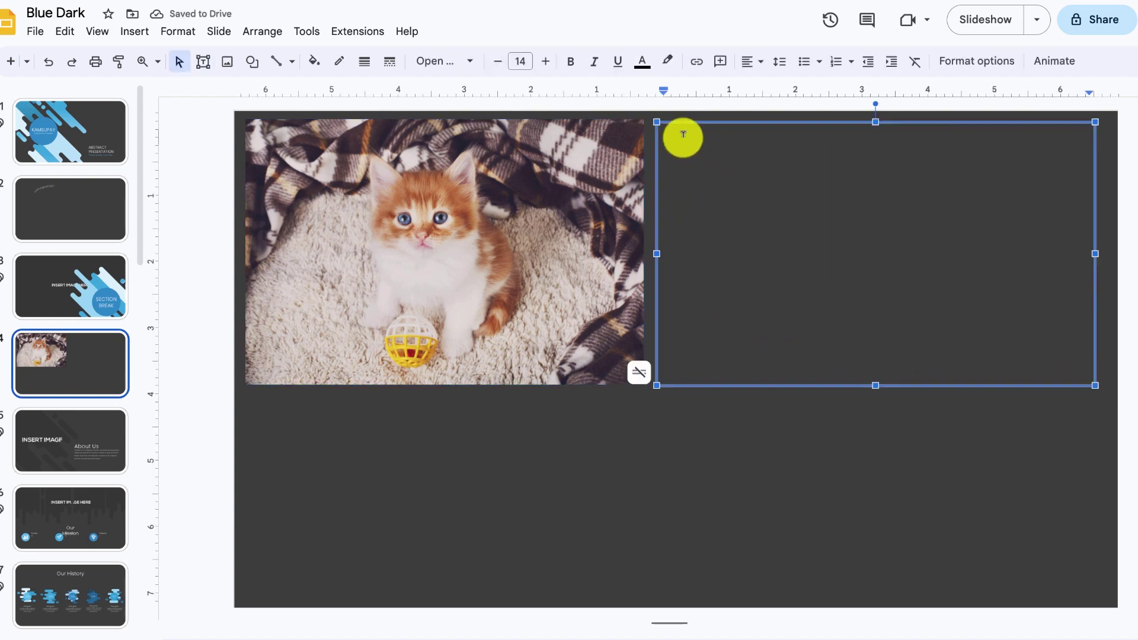
key("ctrl+v")
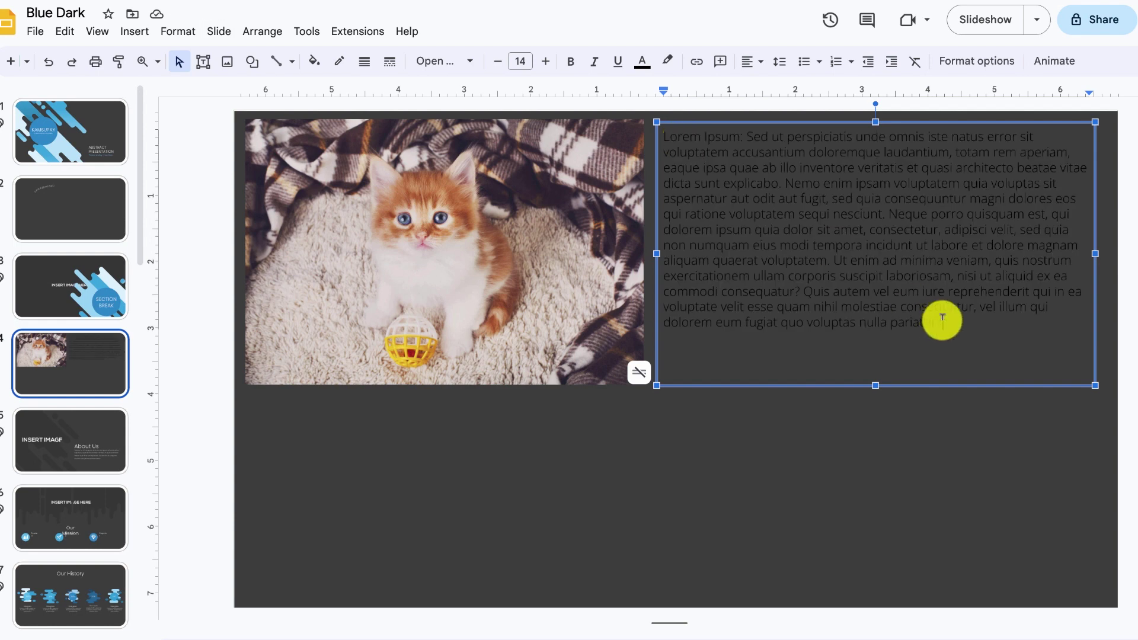
- Give the paragraph a lighter text colour and 16 pt font size
left_click_drag(942, 322, 657, 136)
key("ctrl+c")
left_click(642, 61)
left_click(794, 316)
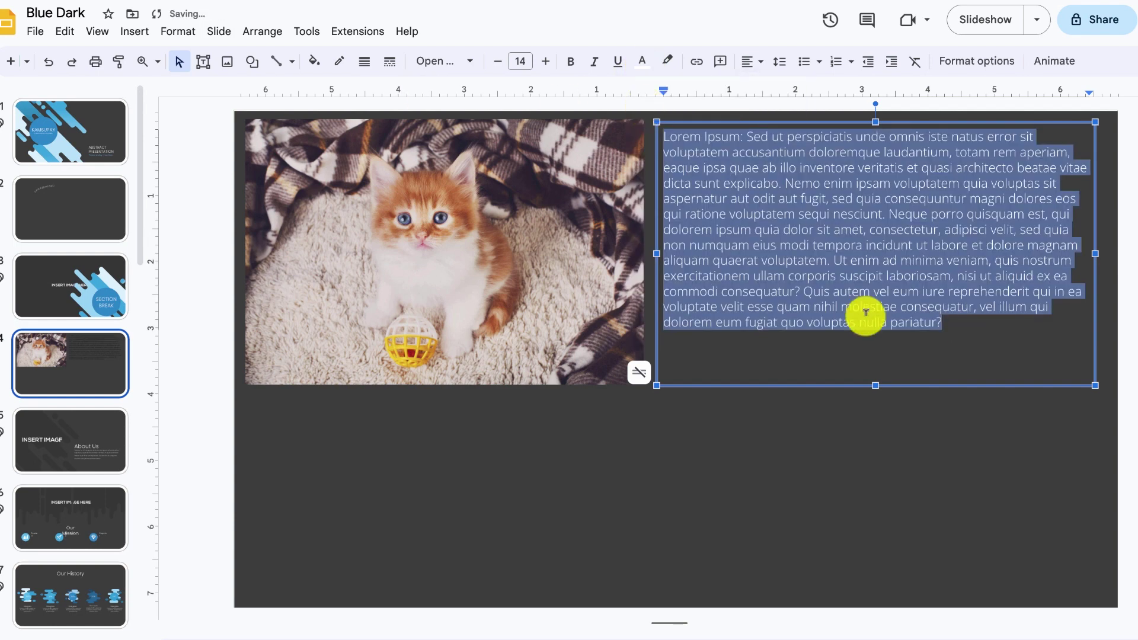
left_click(545, 61)
left_click(545, 61)
left_click(789, 189)
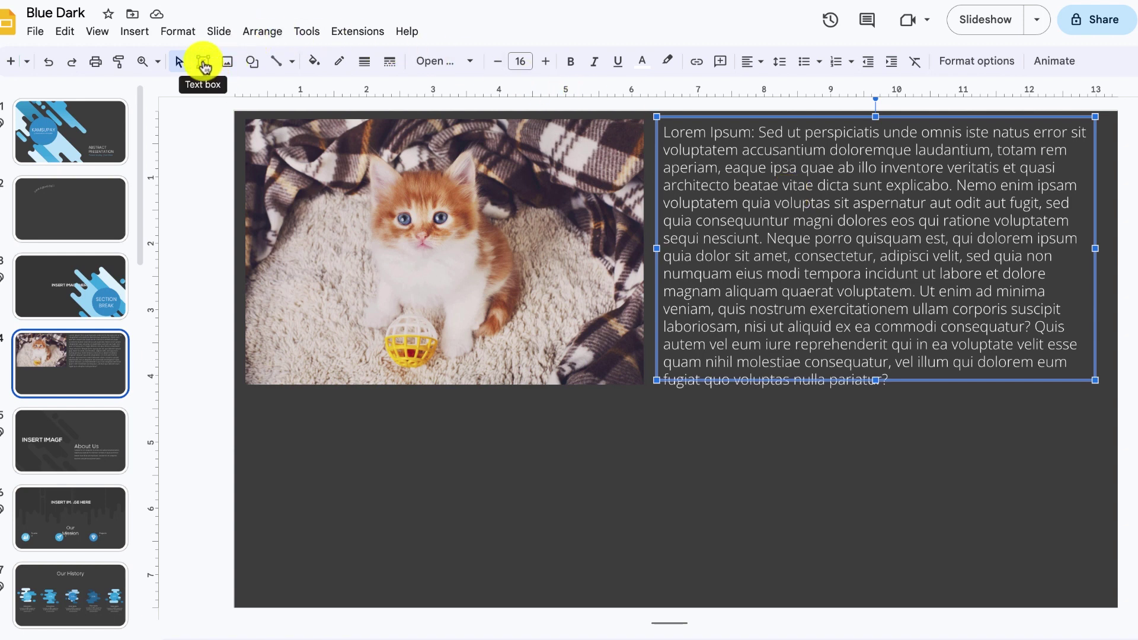
- Draw a full-width text box under the kitten photo and paste the lorem ipsum paragraph into it
left_click(134, 33)
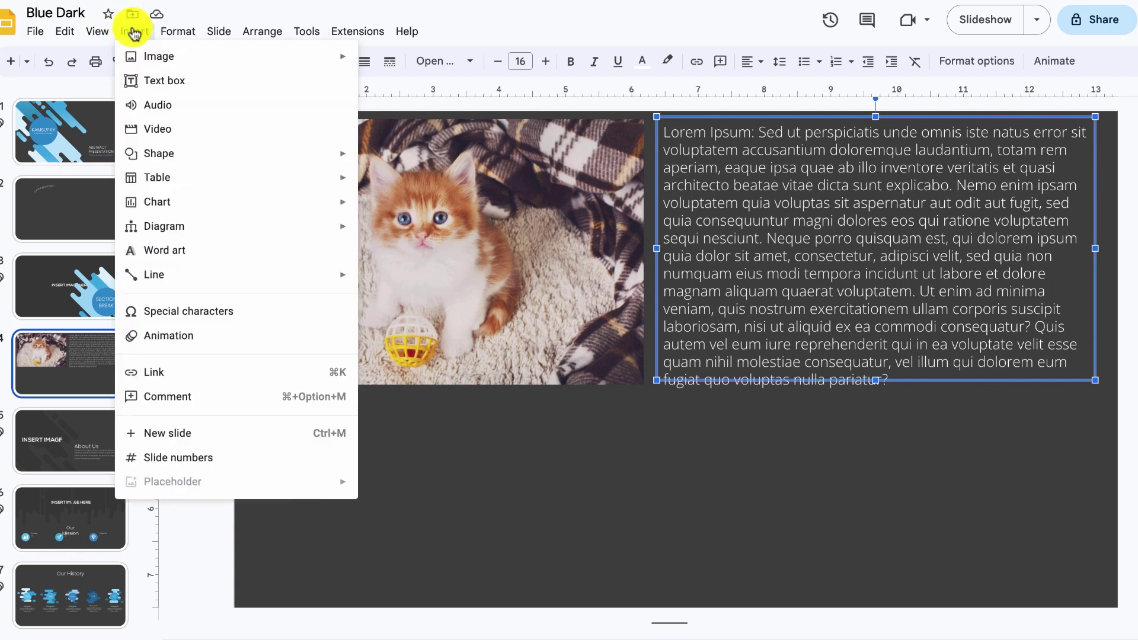
left_click(142, 80)
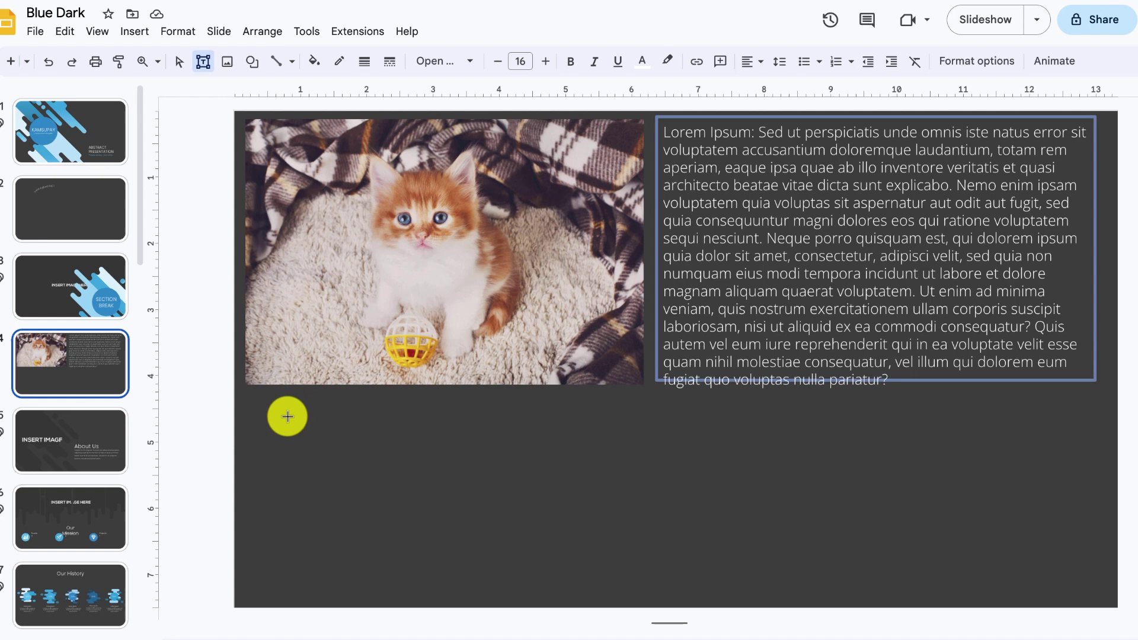
left_click_drag(250, 394, 1096, 594)
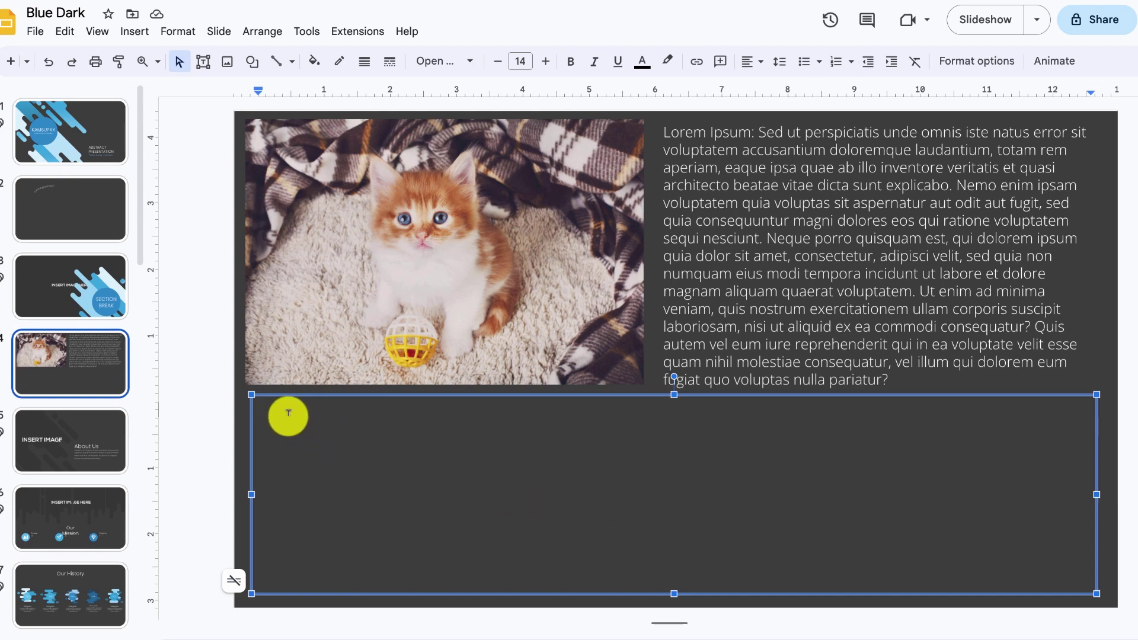
key("ctrl+v")
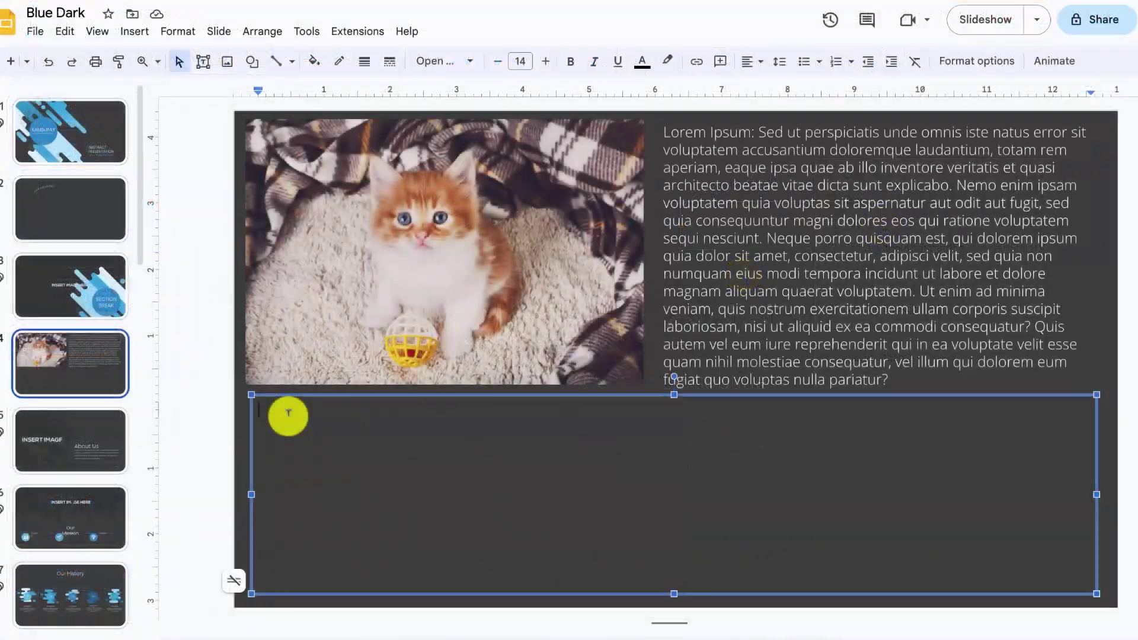
- Paste the lorem ipsum paragraph again into the lower text box
key("ctrl+v")
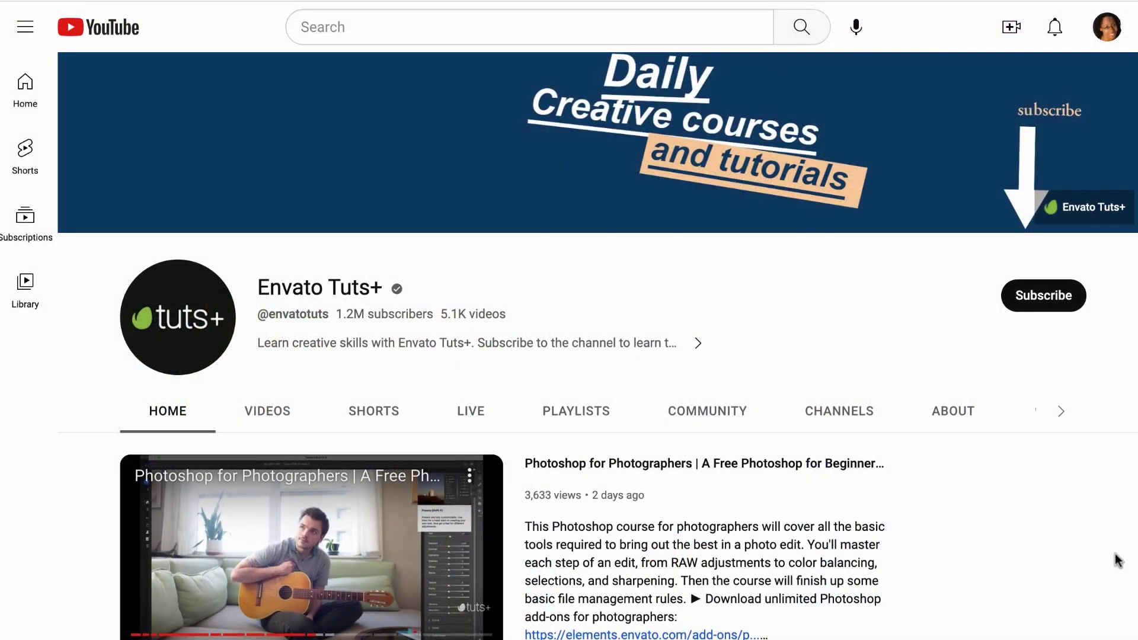
- Scroll down the Envato Tuts+ channel Home tab to bring the 'What's New?!' video row into view
scroll(1118, 560, "down", 3)
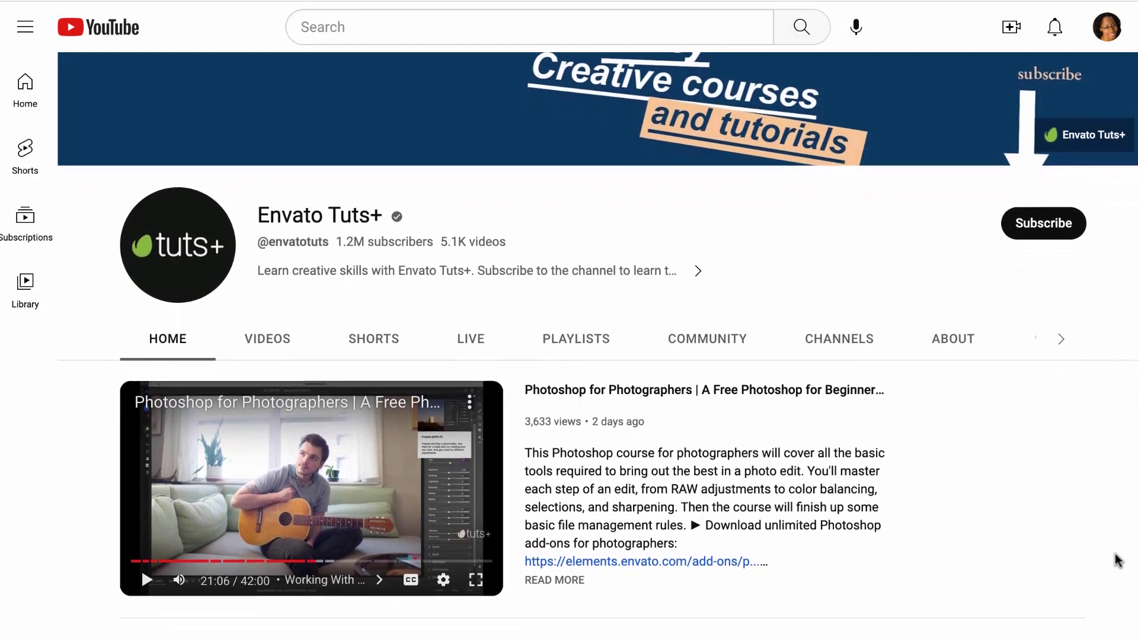
scroll(1117, 560, "down", 2)
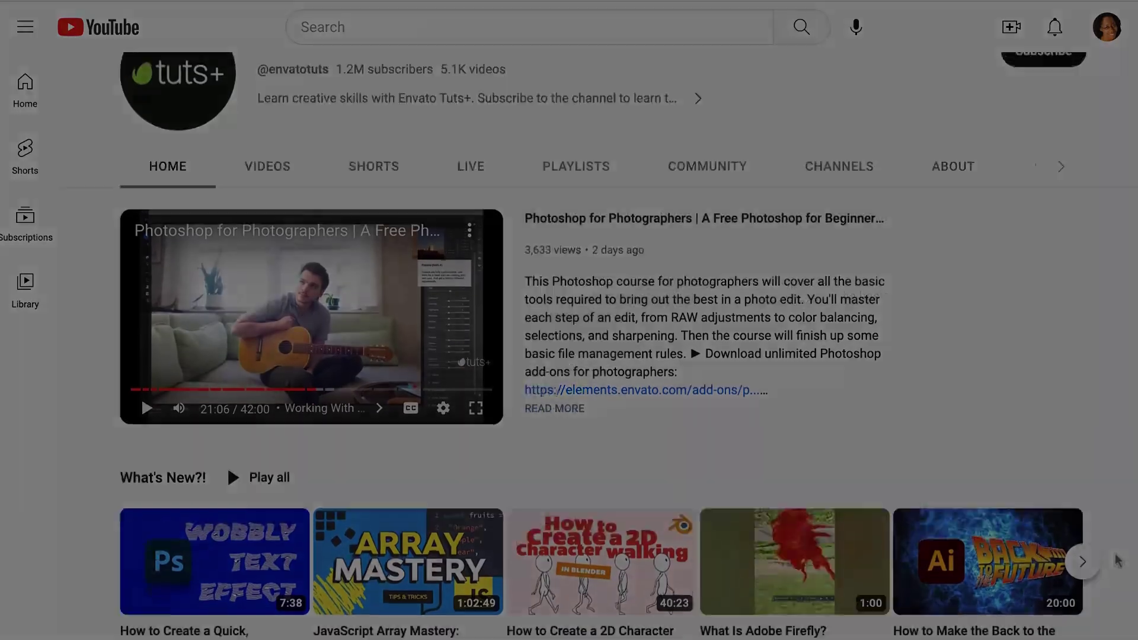